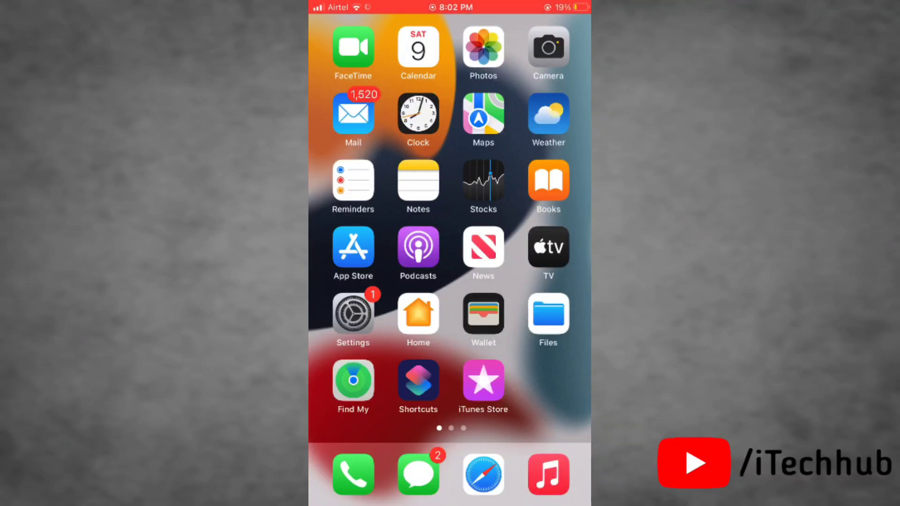
Move back and forth between the first and second Home Screen app pages.
{"action": "mouse_move", "coordinate": [549, 246]}
{"action": "left_mouse_down"}
{"action": "mouse_move", "coordinate": [337, 247]}
{"action": "mouse_move", "coordinate": [548, 247]}
{"action": "left_mouse_up"}
{"action": "mouse_move", "coordinate": [534, 281]}
{"action": "left_mouse_down"}
{"action": "mouse_move", "coordinate": [366, 281]}
{"action": "mouse_move", "coordinate": [534, 281]}
{"action": "left_mouse_up"}
{"action": "left_click_drag", "start_coordinate": [535, 281], "coordinate": [365, 282]}
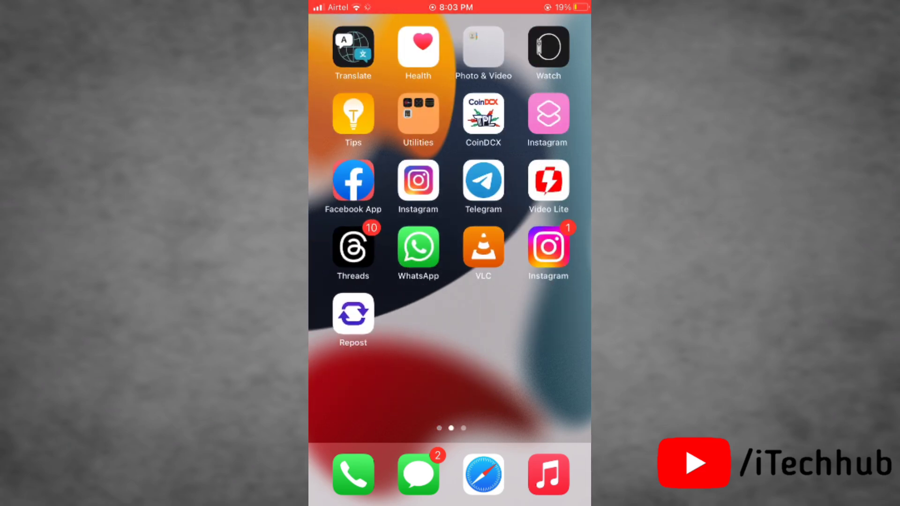
{"action": "left_click_drag", "start_coordinate": [352, 211], "coordinate": [548, 211]}
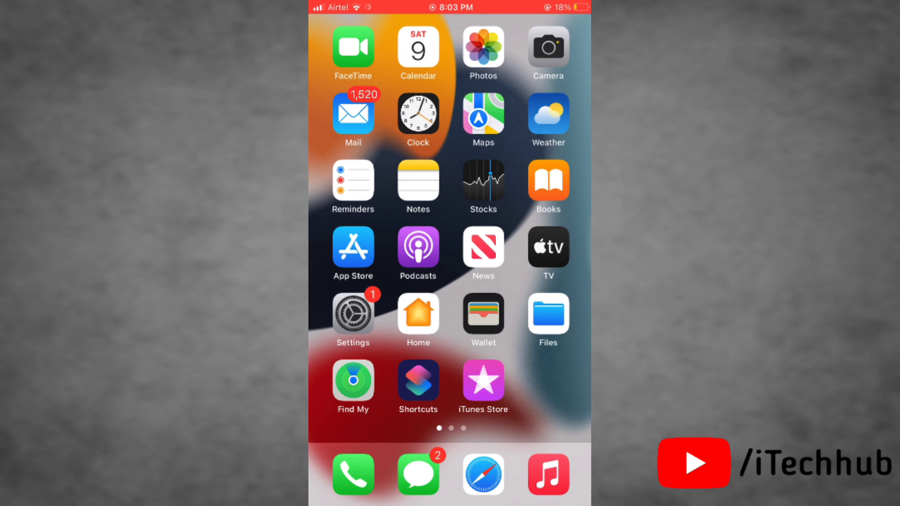
{"action": "mouse_move", "coordinate": [534, 281]}
{"action": "left_mouse_down"}
{"action": "mouse_move", "coordinate": [352, 282]}
{"action": "mouse_move", "coordinate": [535, 281]}
{"action": "left_mouse_up"}
{"action": "mouse_move", "coordinate": [520, 246]}
{"action": "left_mouse_down"}
{"action": "mouse_move", "coordinate": [352, 247]}
{"action": "mouse_move", "coordinate": [520, 246]}
{"action": "left_mouse_up"}
{"action": "left_click_drag", "start_coordinate": [534, 211], "coordinate": [351, 211]}
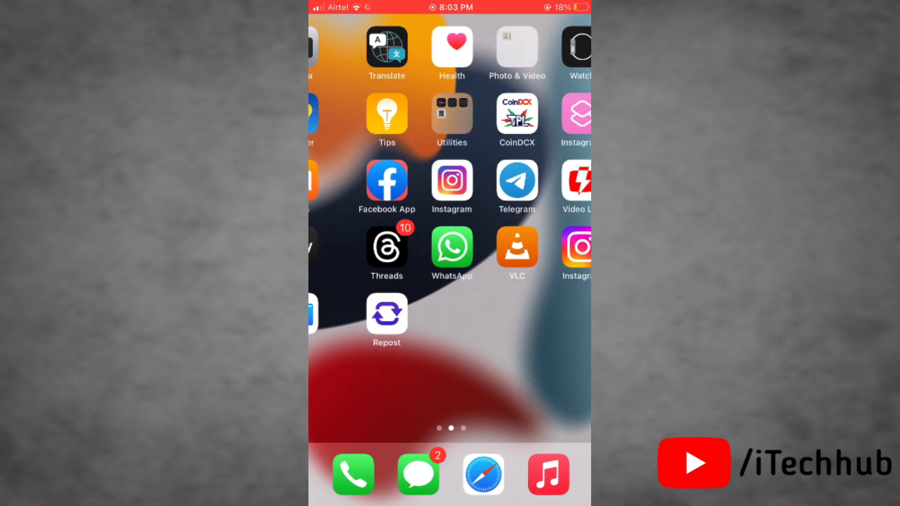
{"action": "left_click_drag", "start_coordinate": [351, 211], "coordinate": [534, 211]}
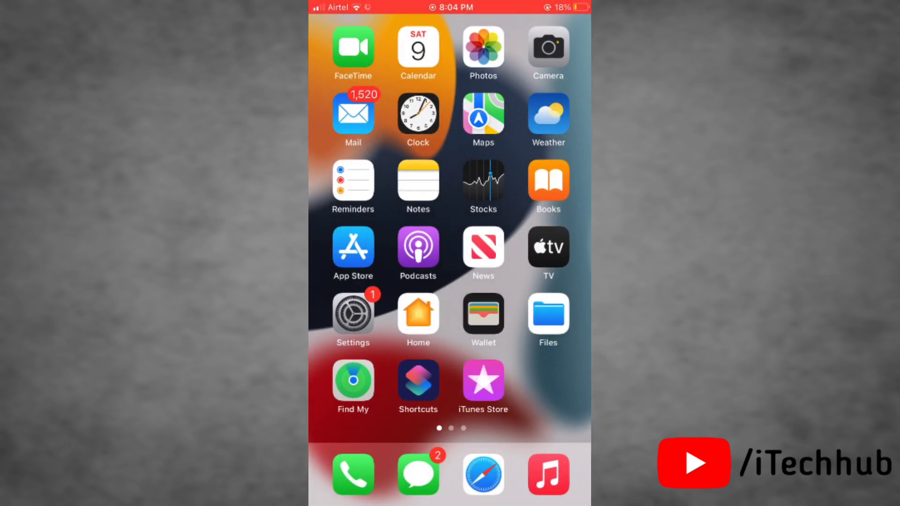
Switch off screen Zoom under Settings > Accessibility > Zoom.
{"action": "left_click", "coordinate": [353, 314]}
{"action": "scroll", "coordinate": [450, 281], "scroll_direction": "down", "scroll_amount": 1}
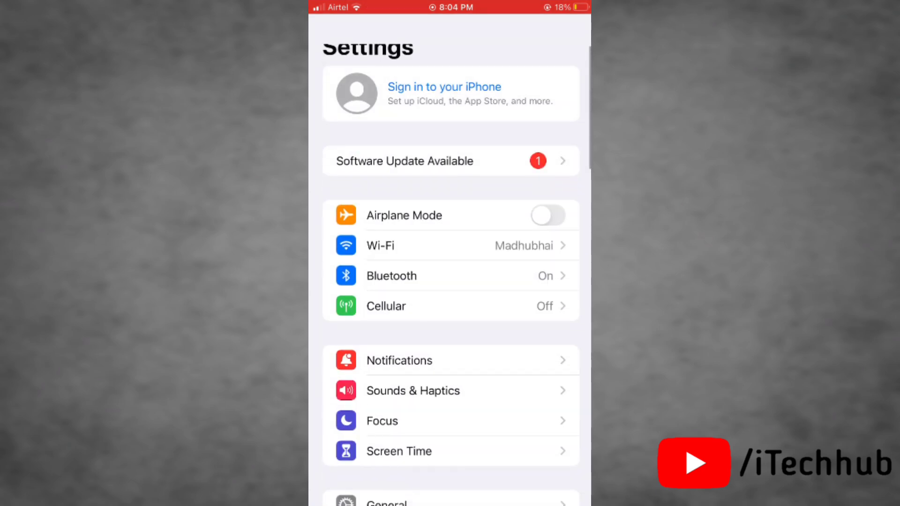
{"action": "scroll", "coordinate": [450, 282], "scroll_direction": "down", "scroll_amount": 4}
{"action": "scroll", "coordinate": [450, 281], "scroll_direction": "down", "scroll_amount": 4}
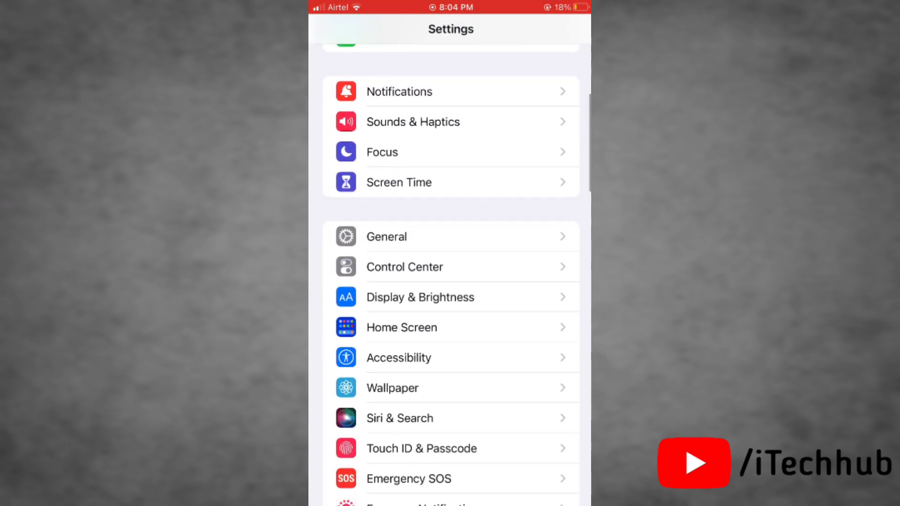
{"action": "left_click", "coordinate": [450, 357]}
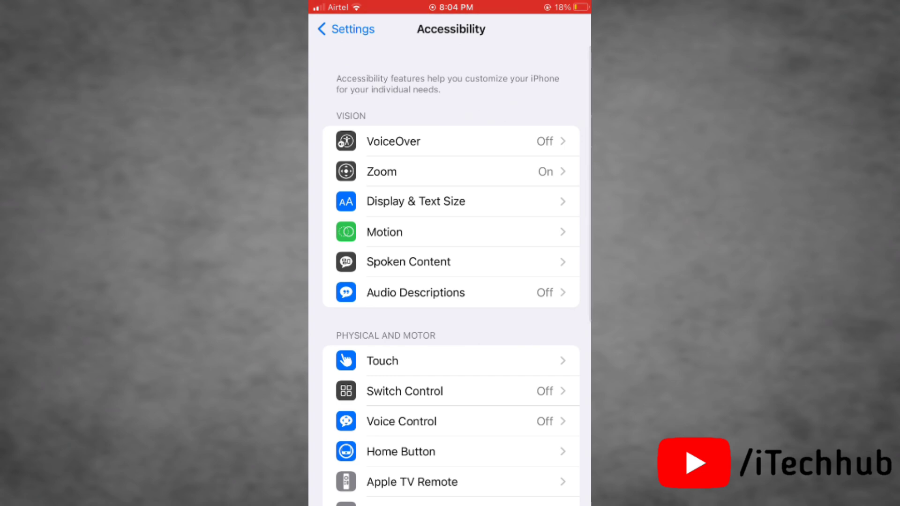
{"action": "left_click", "coordinate": [450, 171]}
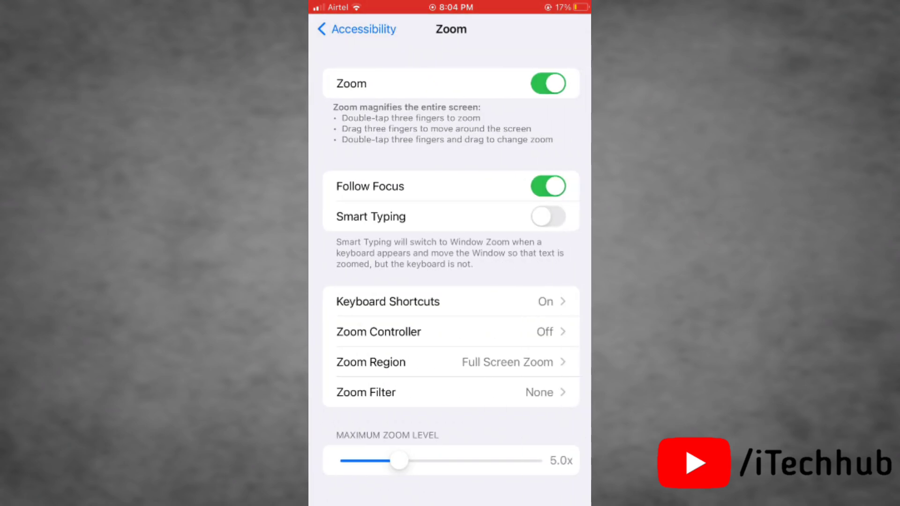
{"action": "left_click", "coordinate": [547, 84]}
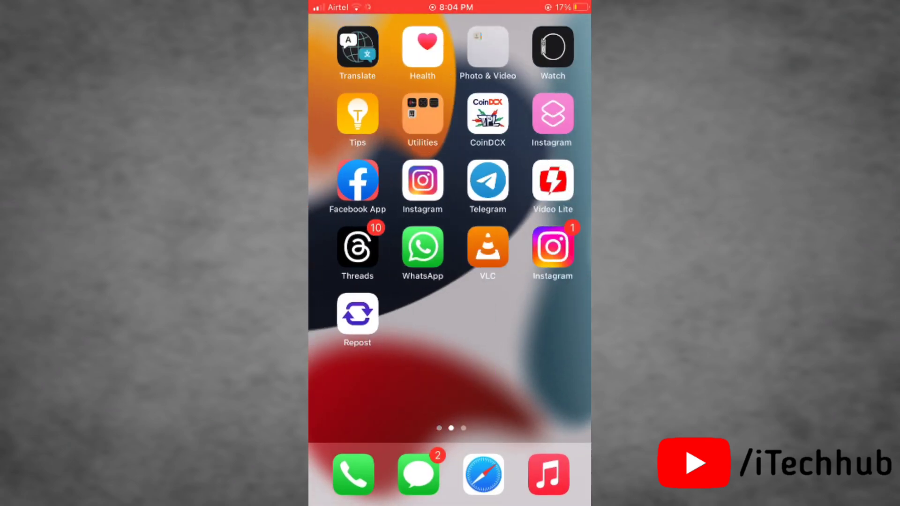
Swipe to the third Home Screen page showing YouTube, Xender, YT Studio and Discord.
{"action": "mouse_move", "coordinate": [548, 247]}
{"action": "left_mouse_down"}
{"action": "mouse_move", "coordinate": [351, 246]}
{"action": "mouse_move", "coordinate": [549, 246]}
{"action": "left_mouse_up"}
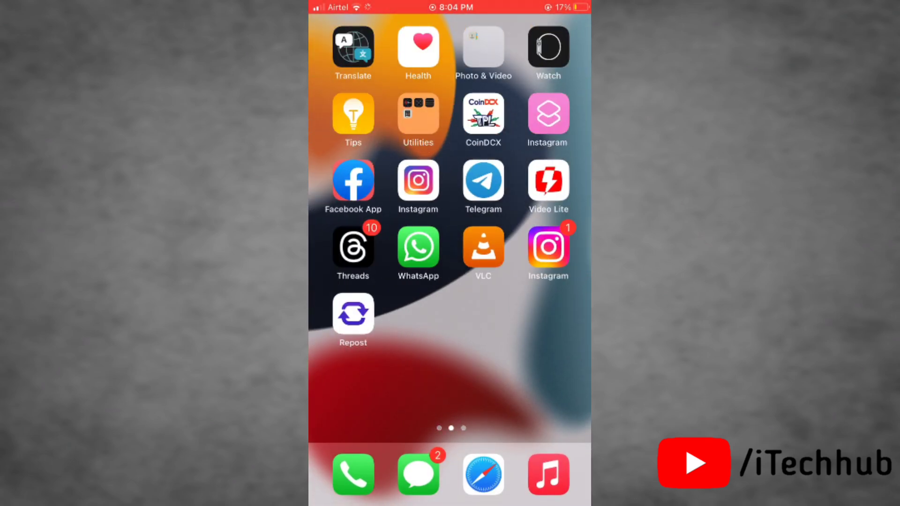
{"action": "left_click_drag", "start_coordinate": [548, 281], "coordinate": [352, 281]}
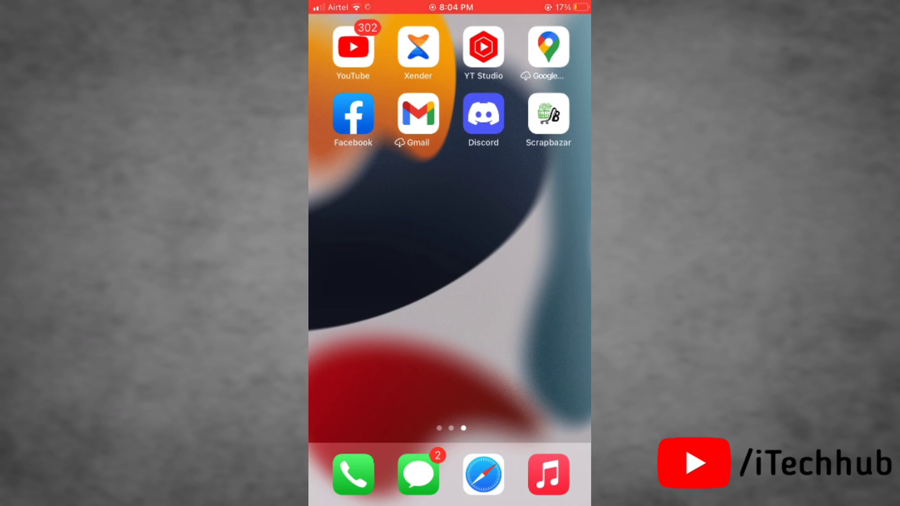